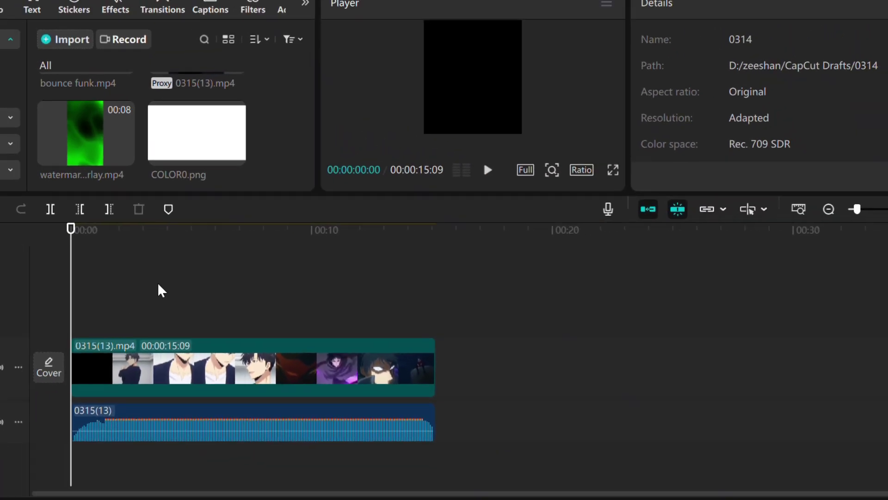
left_click_drag(115, 234, 350, 292)
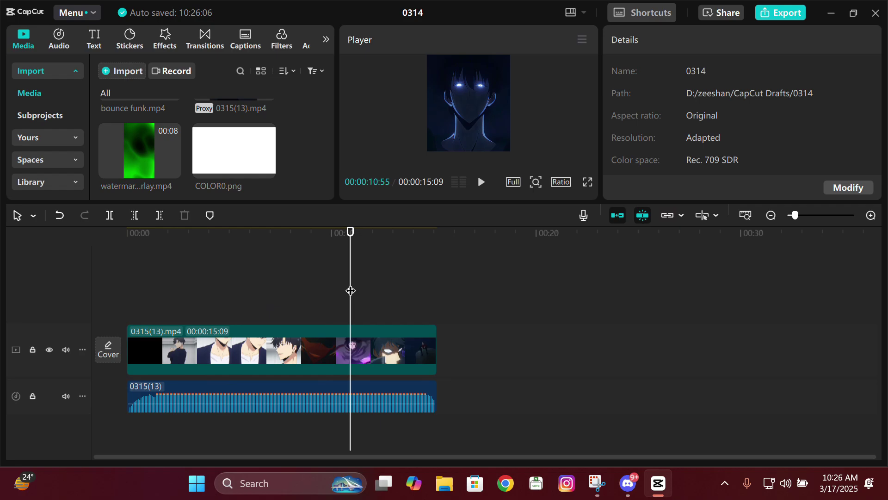
scroll(330, 160, "up", 1)
left_click_drag(330, 160, 332, 191)
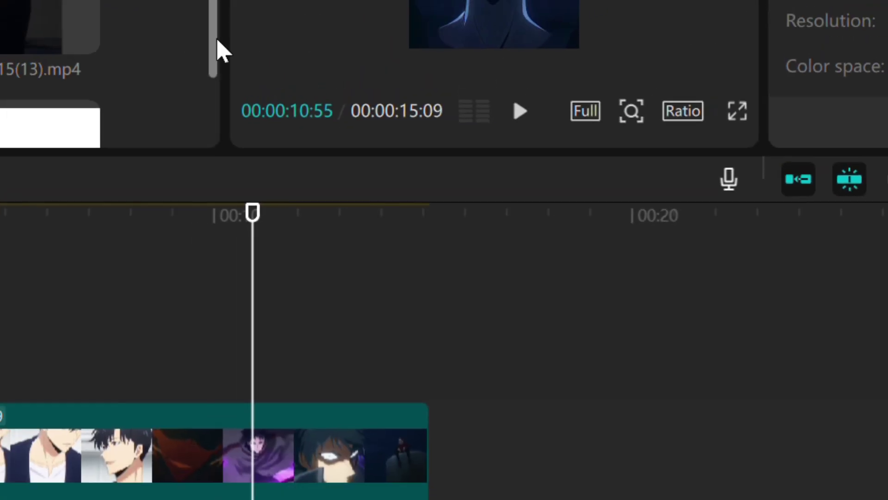
left_click_drag(350, 292, 327, 300)
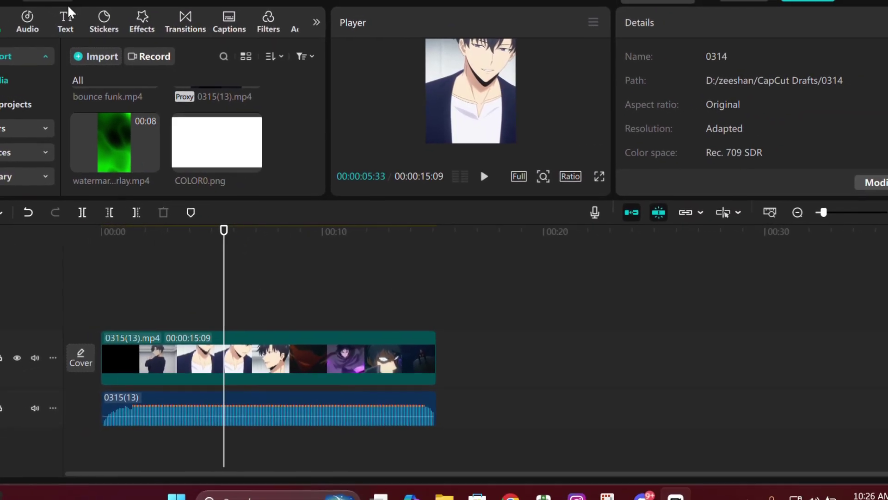
Add a default text over the full length of the video and set its font to ChineseRocksRg-Regular.
left_click(26, 6)
left_click_drag(127, 90, 505, 315)
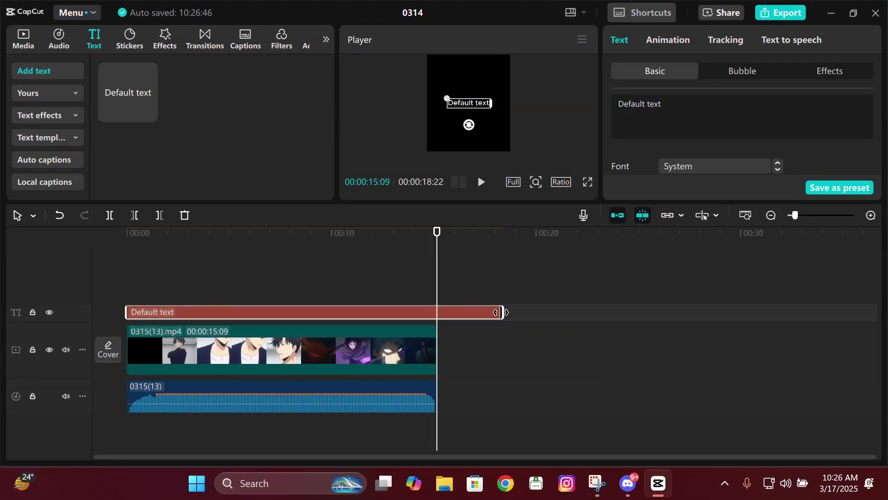
left_click(689, 167)
scroll(726, 121, "up", 3)
left_click(717, 143)
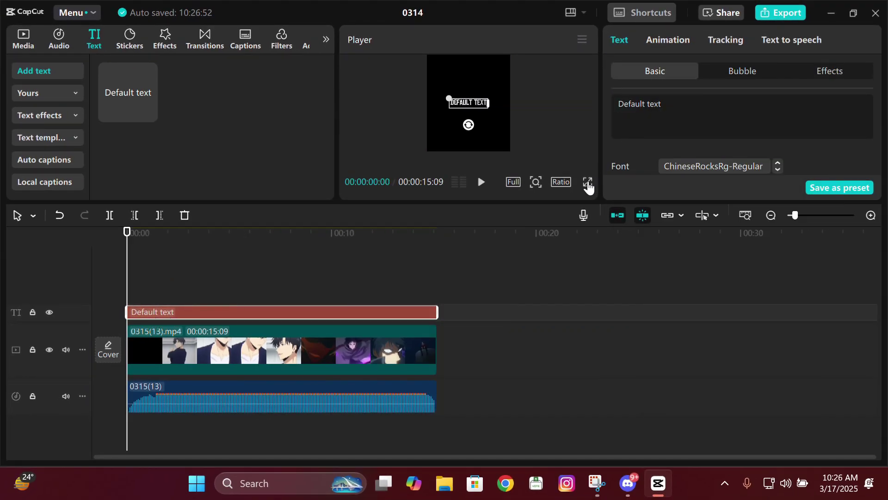
left_click(587, 182)
left_click(630, 445)
Enable a black stroke with a thickness of 20 on the text.
scroll(880, 110, "down", 2)
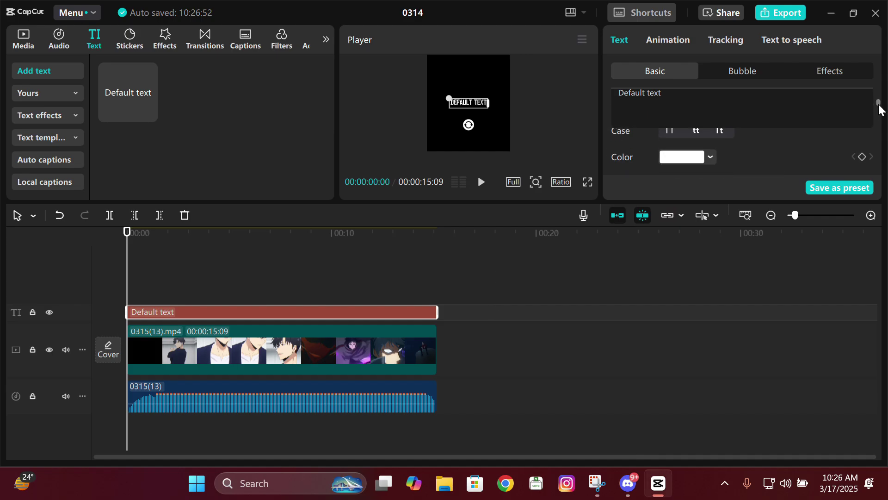
left_click_drag(668, 202, 666, 238)
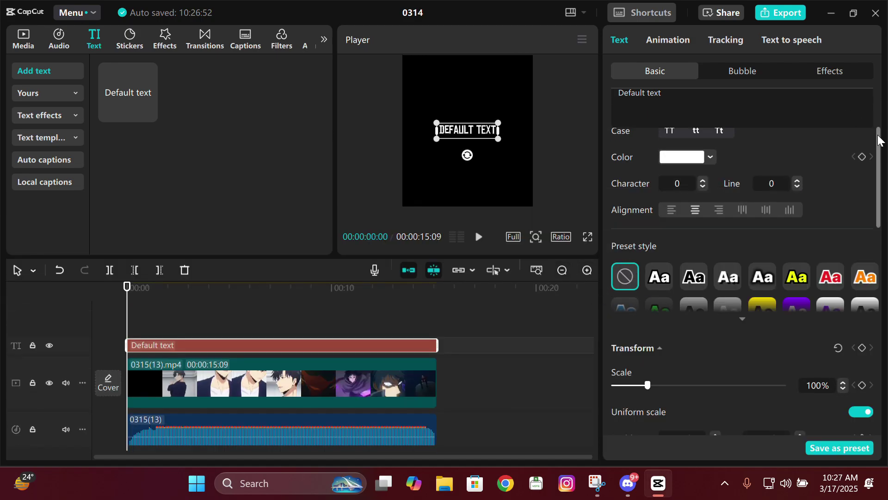
left_click_drag(878, 134, 880, 257)
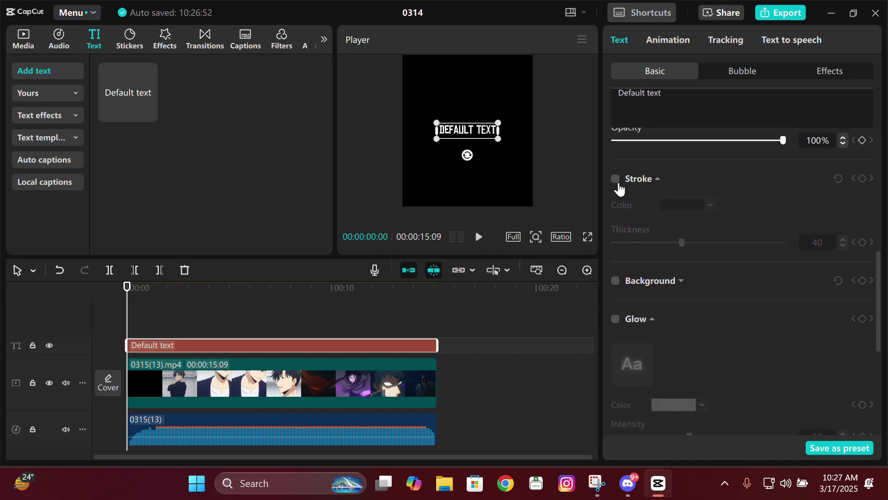
left_click(616, 179)
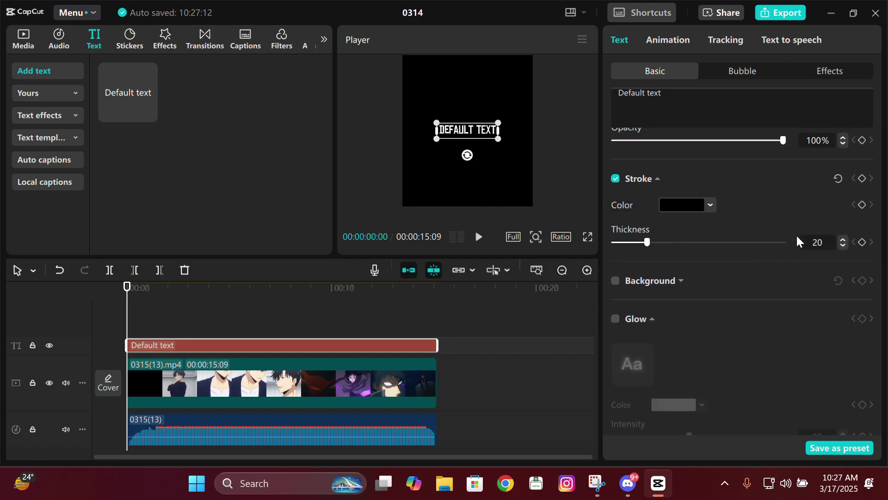
Enable a white glow on the text with intensity 30 and range 100.
left_click_drag(879, 289, 878, 341)
left_click(615, 140)
left_click(651, 258)
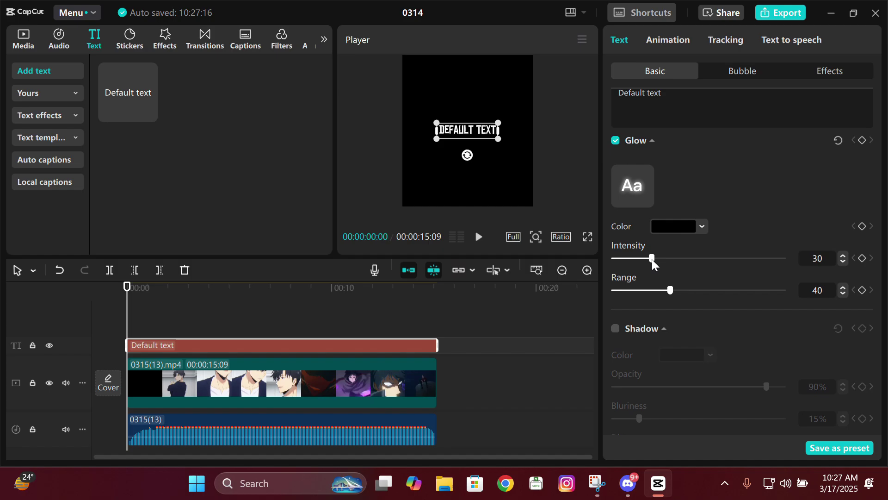
left_click_drag(670, 290, 785, 290)
left_click(671, 225)
left_click(640, 422)
left_click(754, 214)
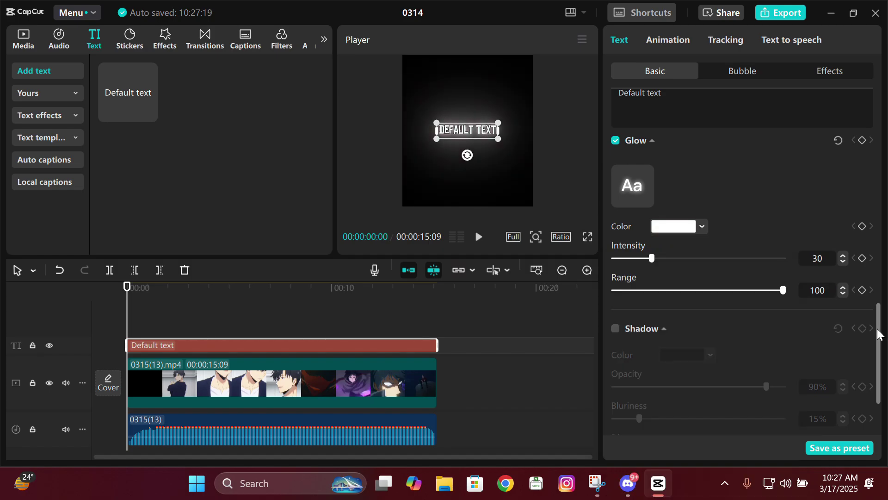
left_click_drag(879, 333, 879, 356)
left_click(615, 247)
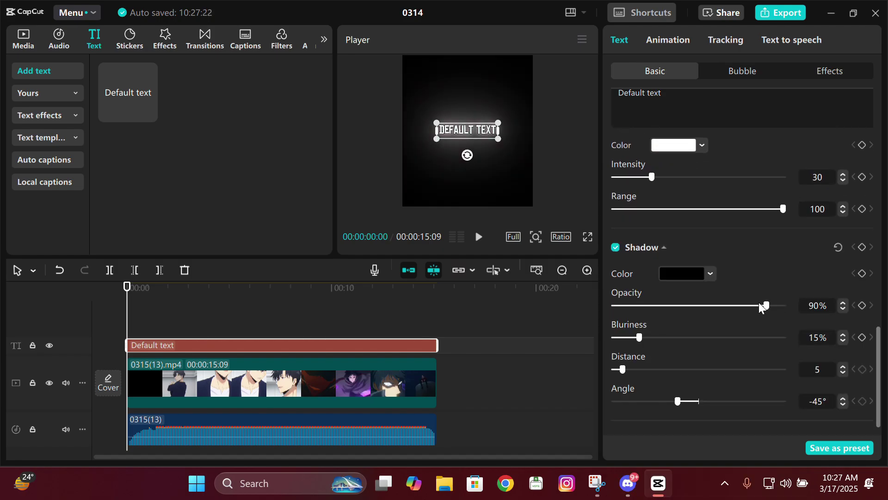
left_click(615, 247)
Enlarge the text to span nearly the full width of the frame and check it in full-screen preview.
left_click_drag(874, 363, 870, 97)
left_click(24, 40)
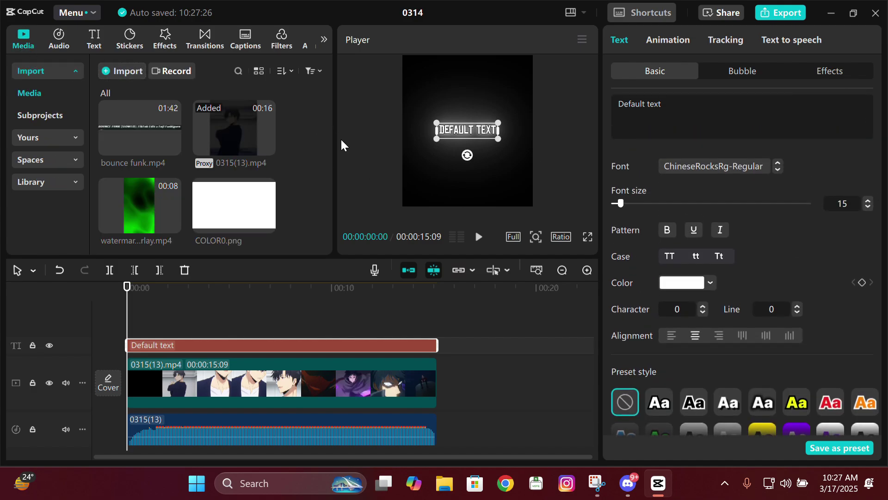
left_click_drag(436, 123, 399, 101)
left_click(588, 236)
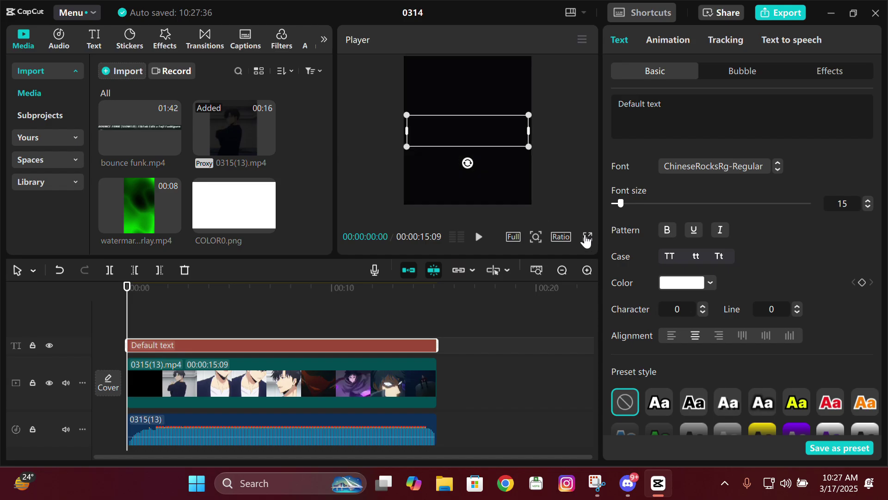
left_click(629, 437)
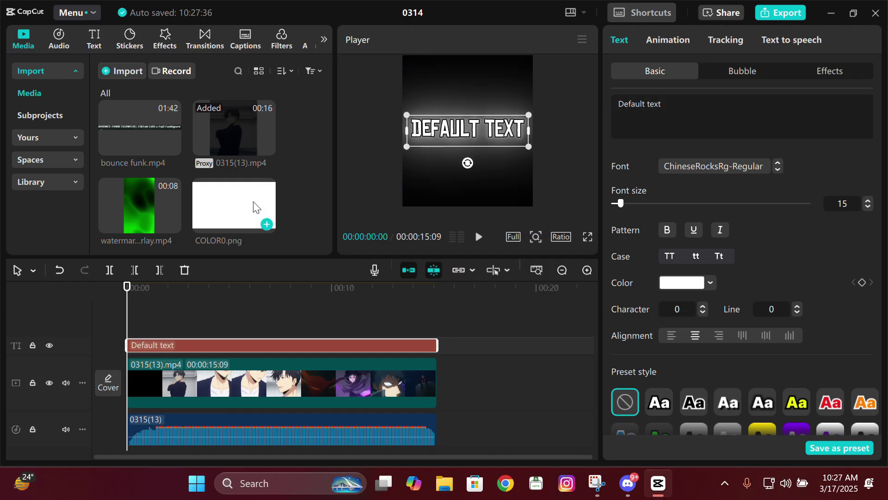
Place COLOR0.png on a track between the text and the video, and extend it to 00:00:15:09.
left_click_drag(254, 204, 99, 362)
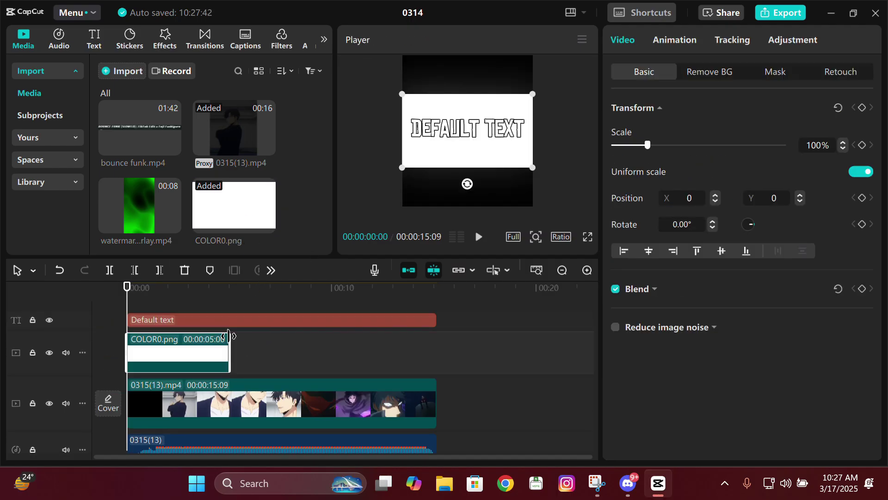
left_click_drag(226, 342, 437, 343)
Turn the white image bright green with the green color curve and enlarge it to fill the frame.
left_click(774, 41)
scroll(885, 121, "down", 5)
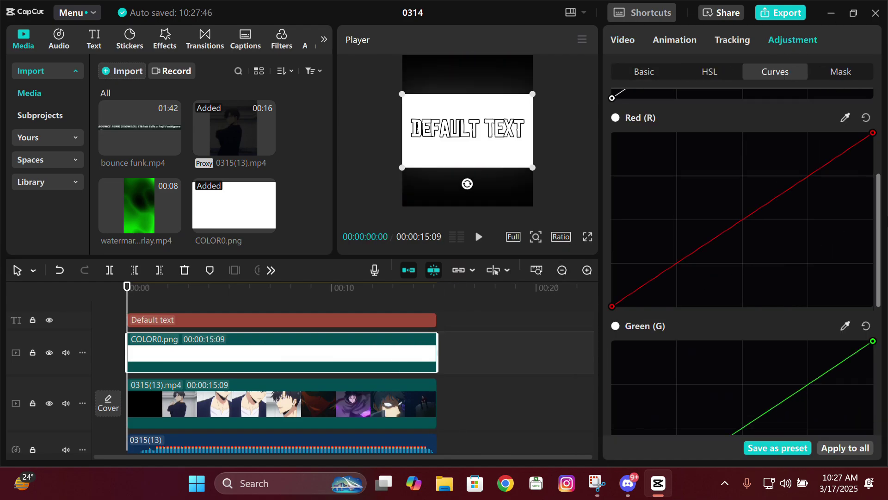
left_click_drag(873, 227, 616, 227)
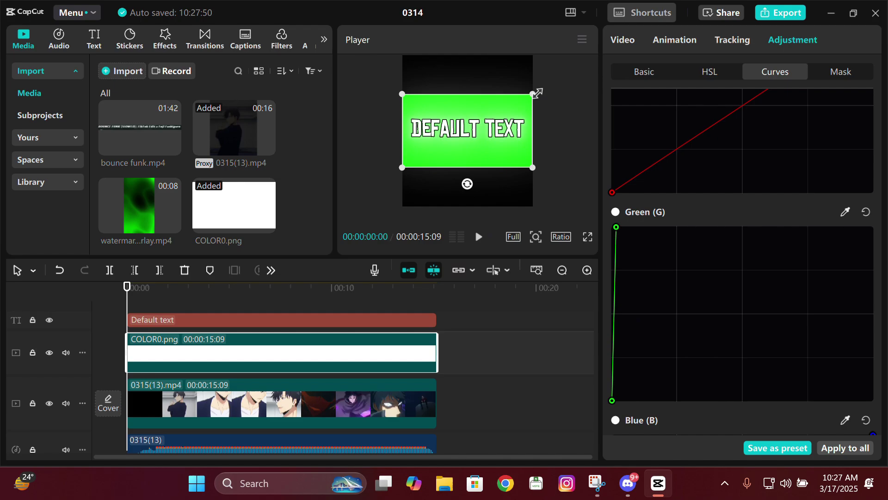
left_click_drag(532, 94, 742, 75)
left_click(301, 287)
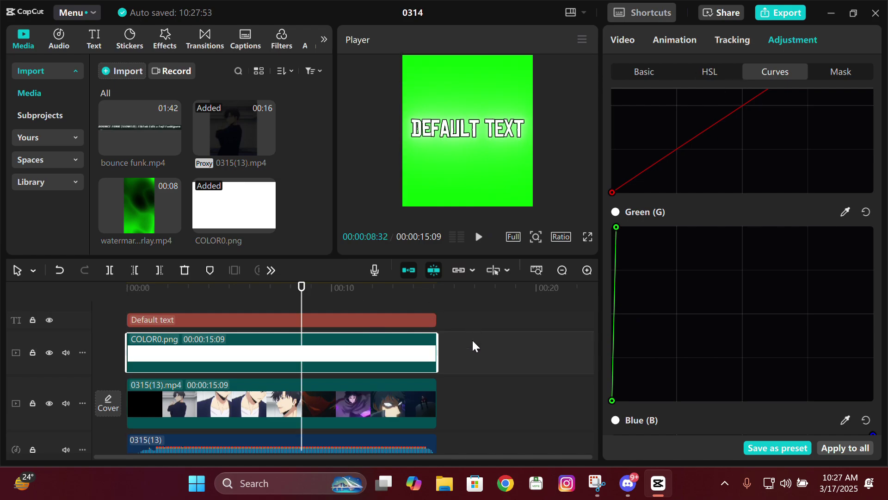
Combine the text and the green image into a compound clip and pre-process it.
left_click(472, 347)
left_click_drag(391, 347, 359, 353)
key("alt+g")
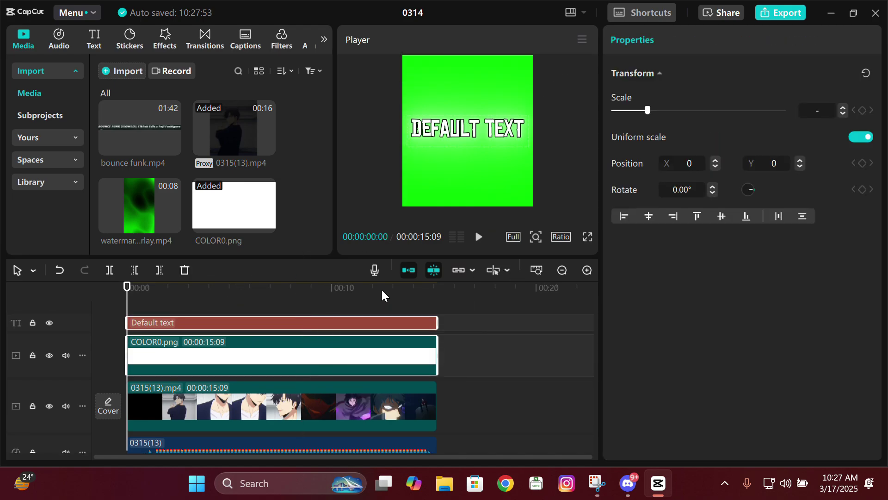
right_click(301, 338)
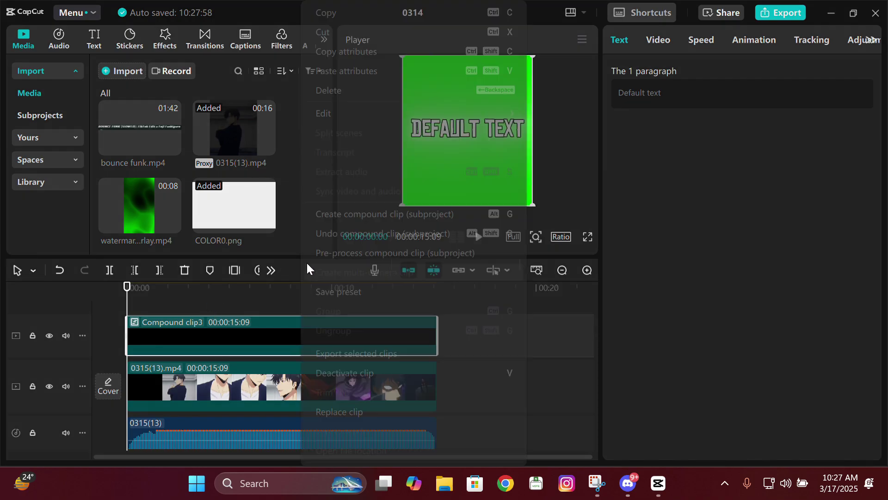
left_click(346, 252)
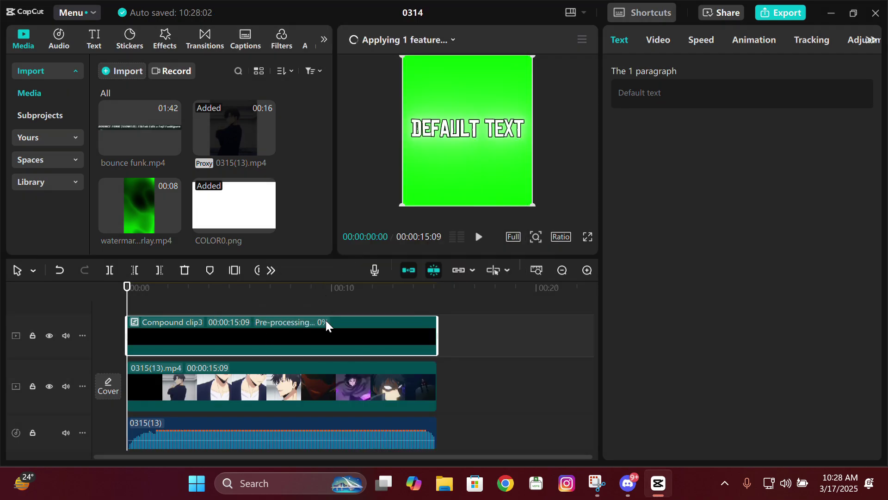
Key out the white of the letters in the compound clip with Chroma key, raising the intensity to maximum.
left_click(666, 41)
left_click(710, 71)
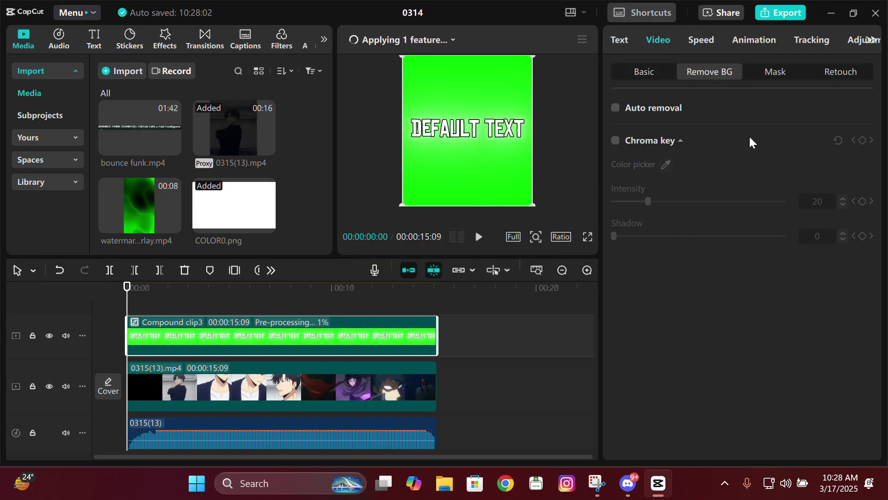
left_click(616, 141)
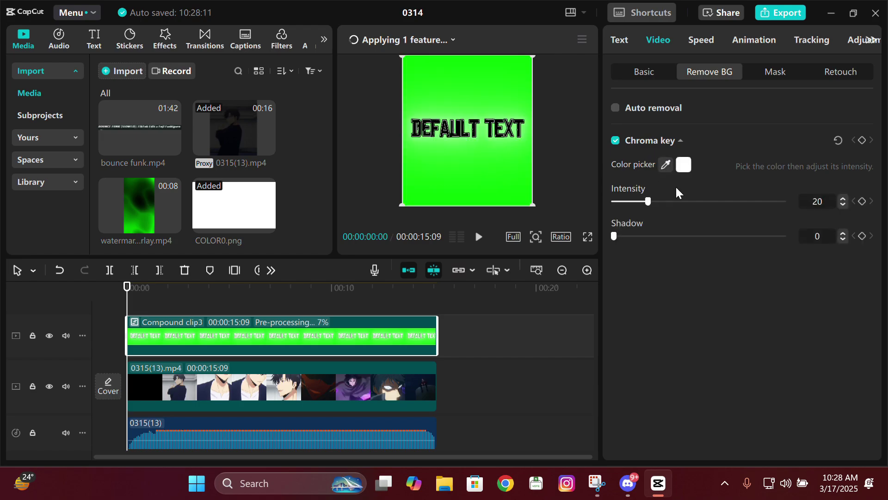
left_click_drag(647, 201, 785, 202)
left_click(588, 236)
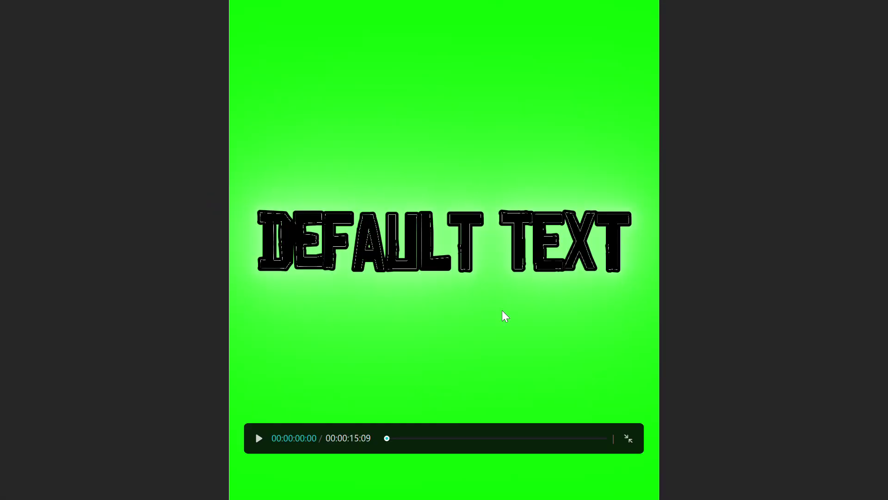
left_click(628, 438)
Place watermark overlay.mp4 between the compound clip and the video, and paste a copy directly after it.
left_click_drag(133, 198, 153, 361)
key("ctrl+c")
key("Down")
key("ctrl+v")
Trim the second watermark overlay clip to end with the video at 00:00:15:09.
key("Down")
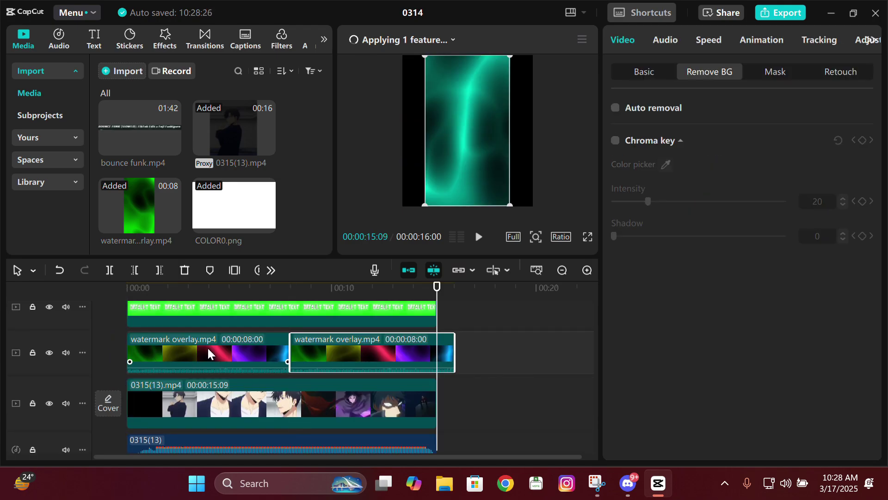
key("w")
key("Up")
key("Up")
Extract the audio from both watermark overlay clips and delete the extracted audio.
left_click(177, 365)
key("ctrl+shift+s")
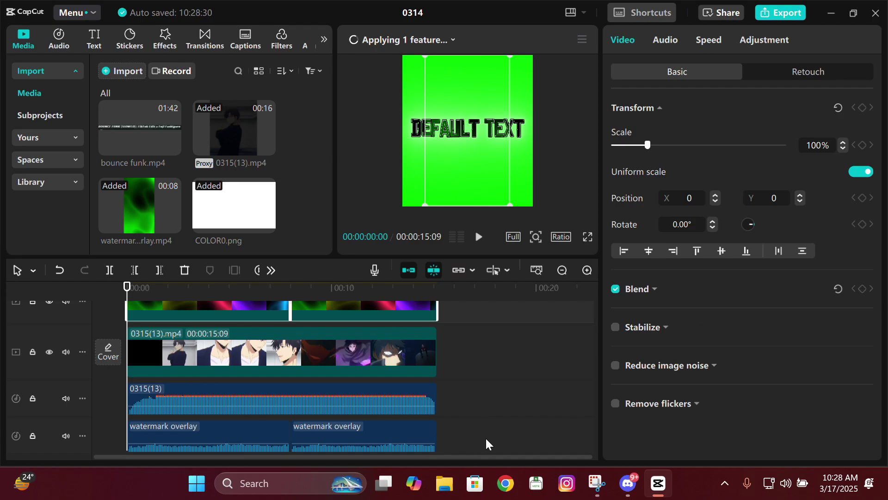
left_click_drag(486, 439, 233, 443)
key("Delete")
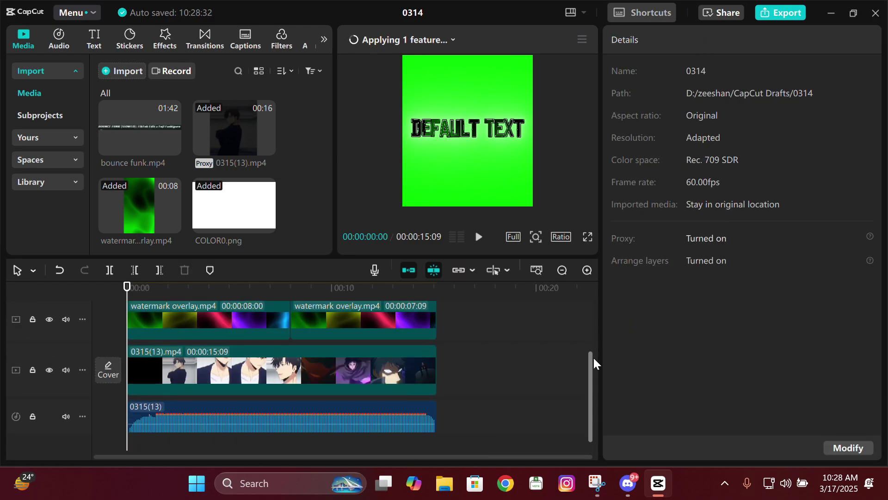
Scale the compound clip and both watermark overlay clips down together to about a third of their size.
left_click_drag(592, 362, 590, 313)
scroll(590, 333, "down", 2)
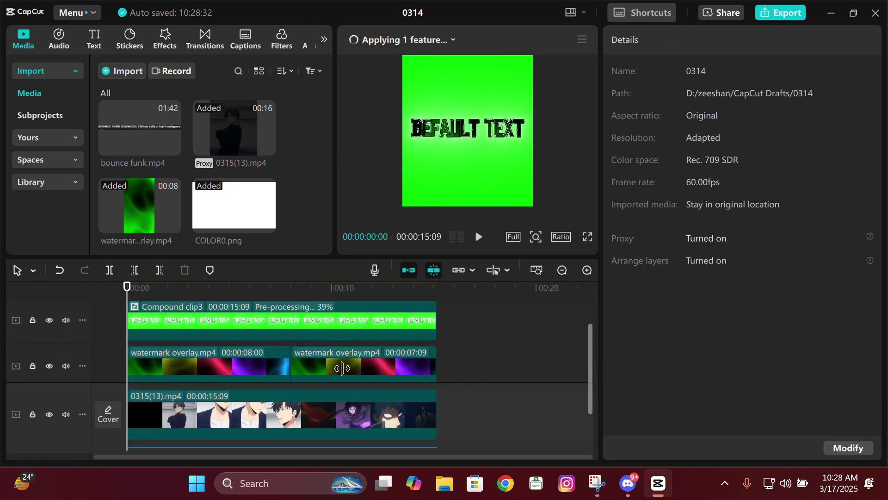
left_click(224, 373)
left_click(762, 46)
left_click_drag(692, 361, 486, 368)
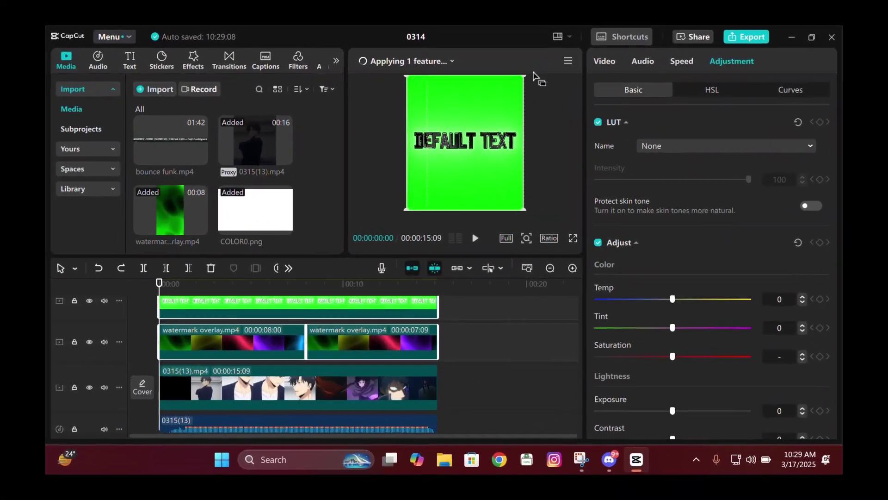
left_click_drag(516, 92, 482, 130)
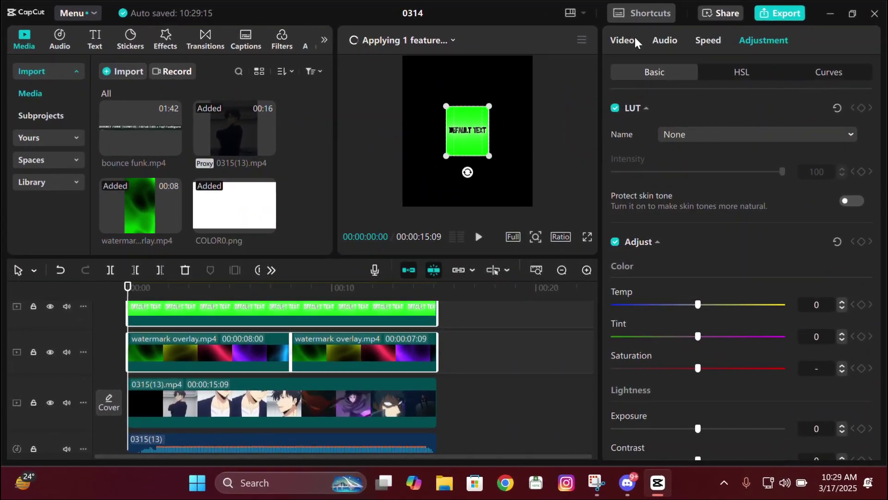
Enlarge the compound clip and both watermark overlay clips together very slightly.
left_click(628, 43)
left_click(328, 310)
left_click(658, 40)
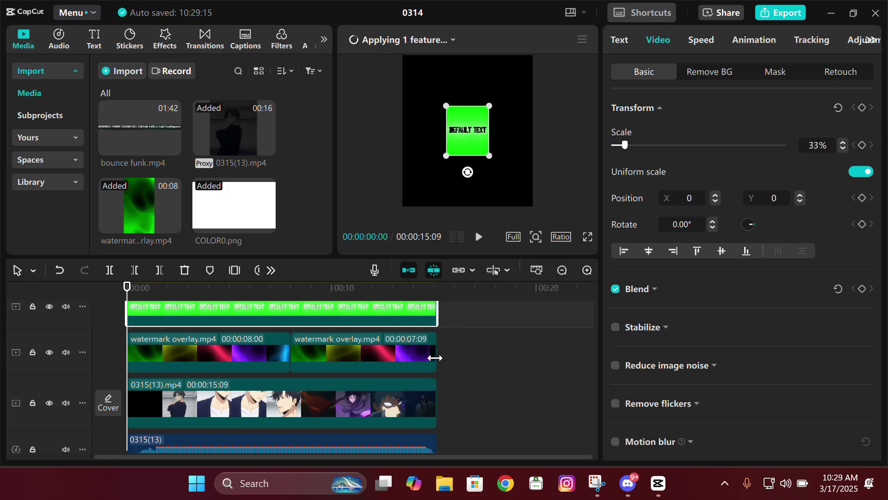
left_click_drag(477, 351, 278, 259)
left_click_drag(489, 105, 490, 106)
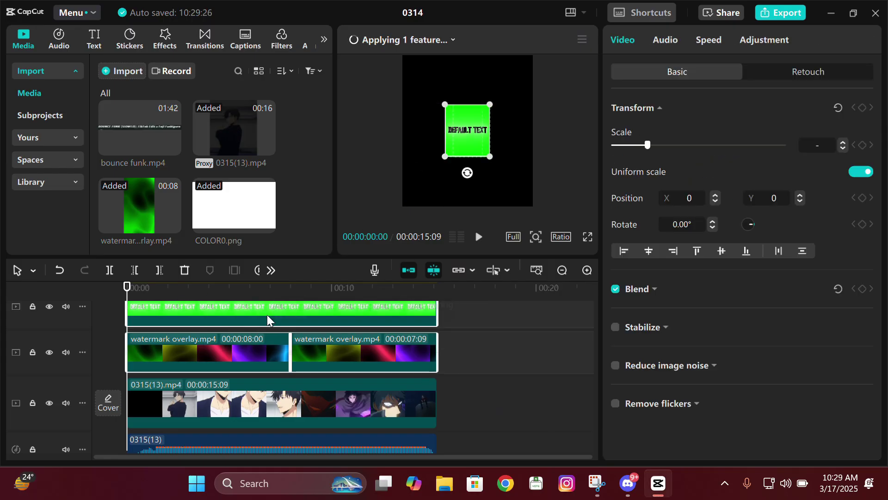
Add COLOR0.png below the watermark overlay clips, extend it to 00:00:15:09 and scale it to 215%.
left_click(318, 318)
left_click_drag(251, 205, 121, 375)
left_click_drag(227, 353, 436, 353)
left_click(290, 288)
left_click_drag(647, 145, 686, 145)
left_click(127, 288)
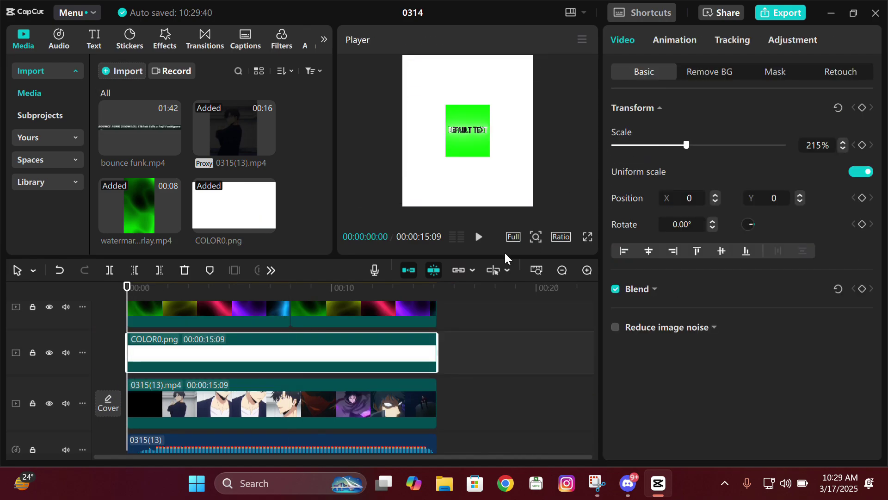
Turn the full-frame white background image bright green with the green color curve.
left_click(803, 43)
left_click(775, 71)
left_click_drag(878, 126, 879, 243)
left_click_drag(872, 255, 616, 254)
left_click(361, 319)
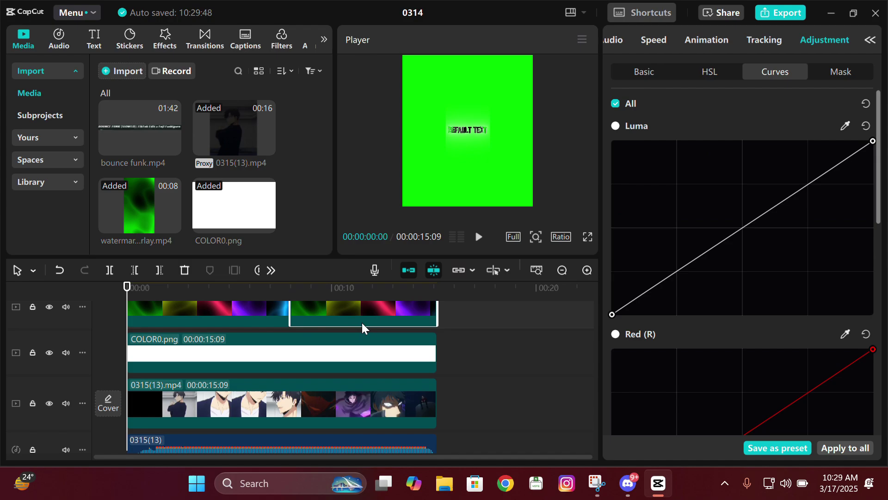
Resize the second watermark overlay clip behind the text at 00:00:09:28 and preview the composition full screen.
left_click(321, 288)
left_click_drag(467, 199, 545, 89)
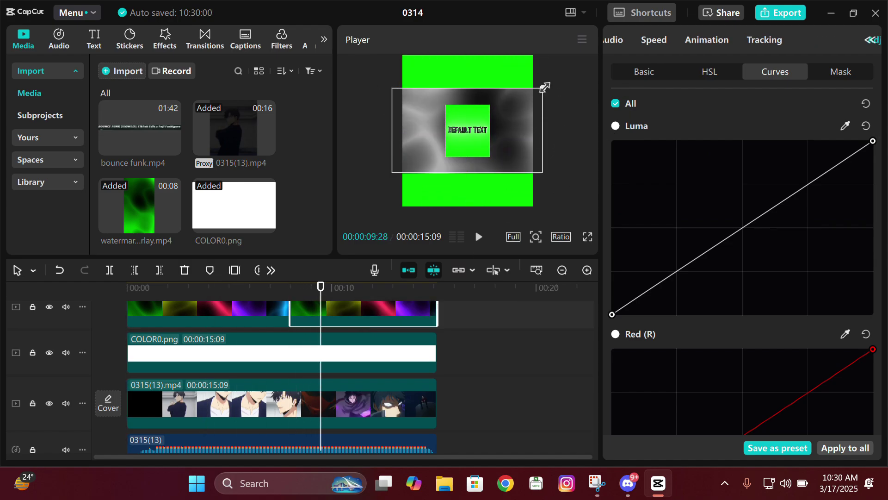
left_click(587, 237)
left_click(628, 438)
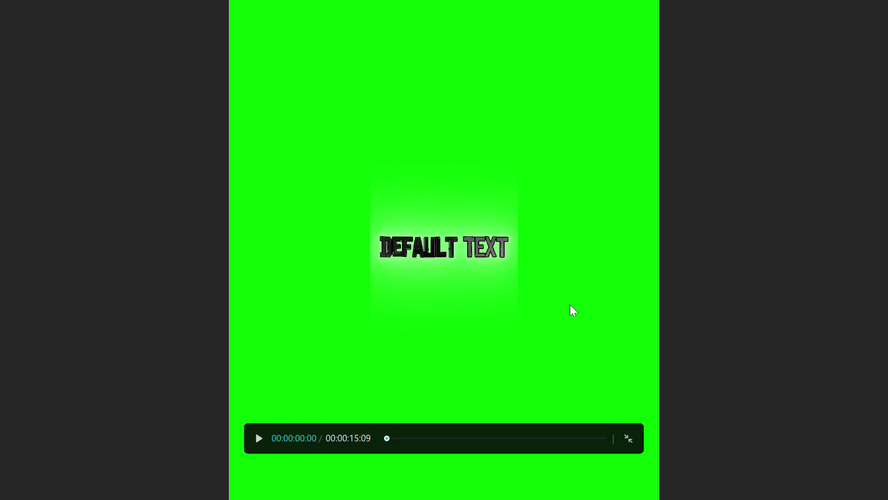
left_click(628, 437)
Add another COLOR0.png clip at the start, between the compound clip and the watermark overlays, and scale it down to just cover the text.
scroll(594, 345, "up", 1)
scroll(481, 338, "down", 2)
left_click_drag(140, 127, 122, 337)
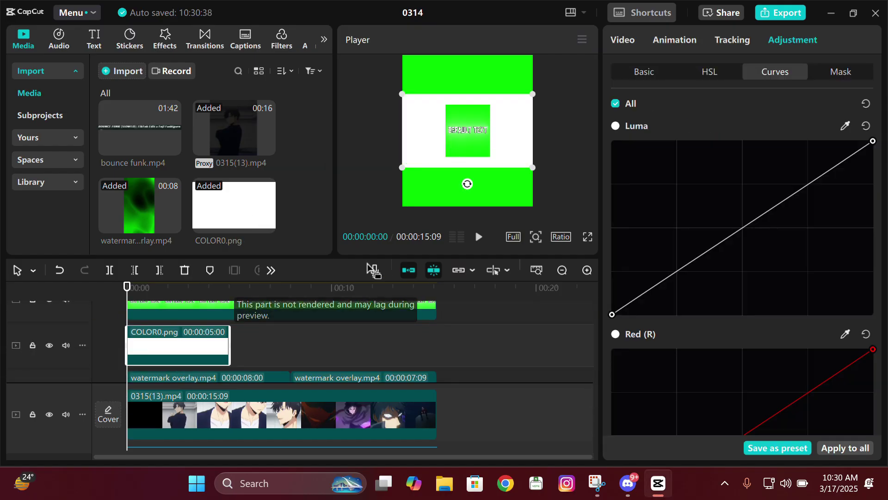
left_click_drag(410, 253, 407, 178)
scroll(592, 342, "up", 2)
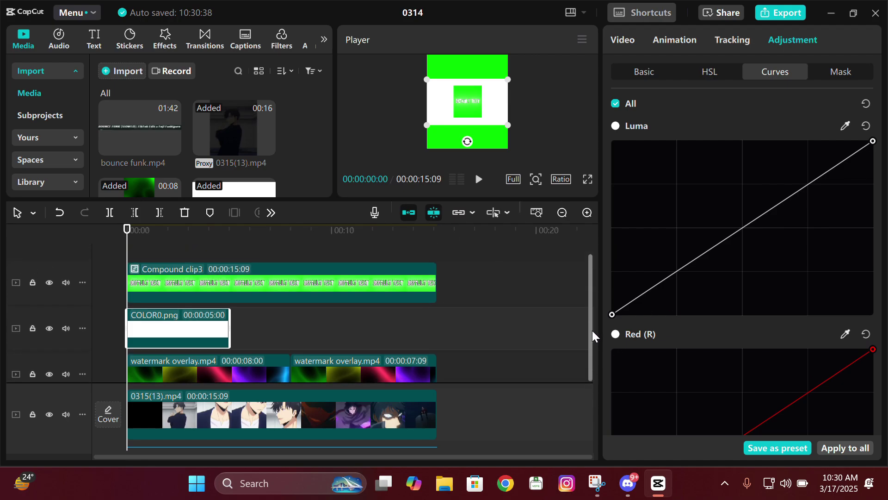
left_click_drag(508, 80, 476, 94)
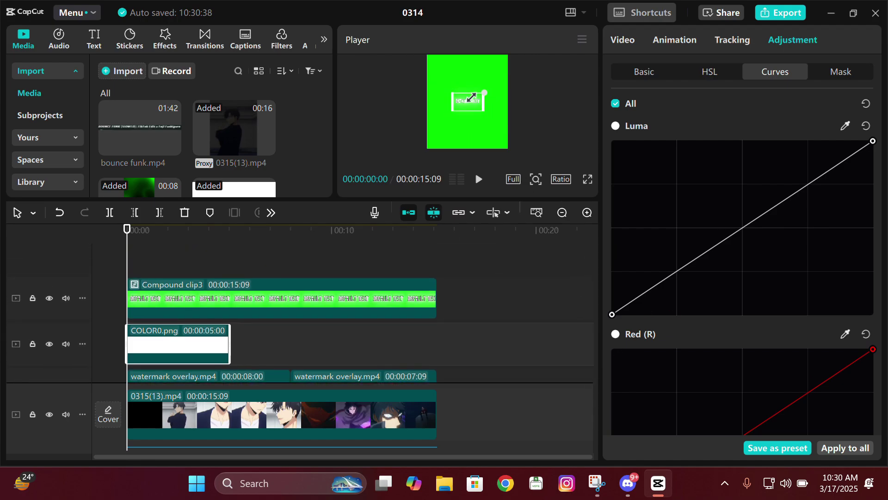
Trim the small COLOR0.png clip to a duration of 00:00:04:33.
scroll(503, 88, "up", 3)
scroll(512, 95, "down", 4)
scroll(513, 95, "up", 1)
left_click(587, 212)
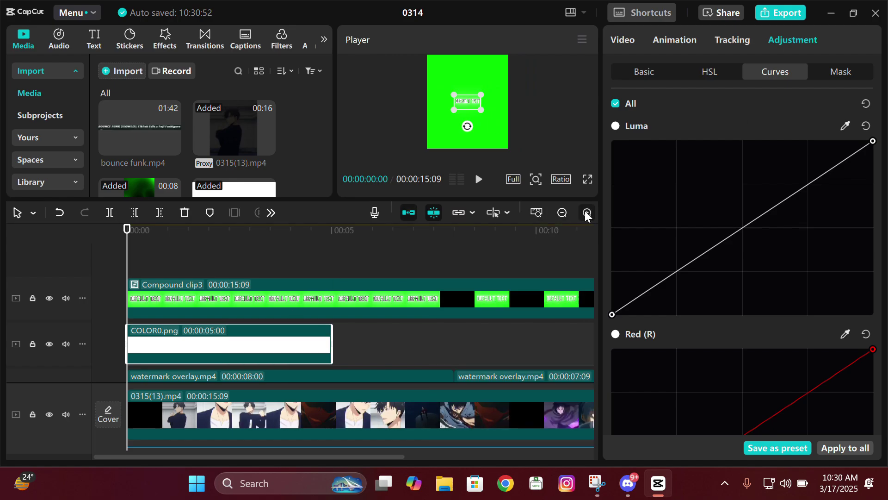
left_click(586, 212)
left_click(562, 213)
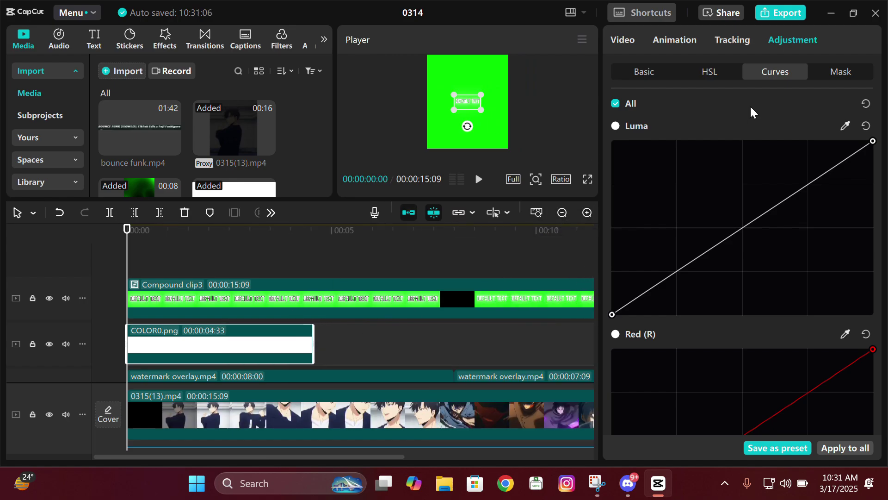
Apply a Filmstrip mask to the small COLOR0.png clip with rotation -47°, size 48 and feather 27.
left_click(643, 72)
left_click(629, 41)
left_click(768, 73)
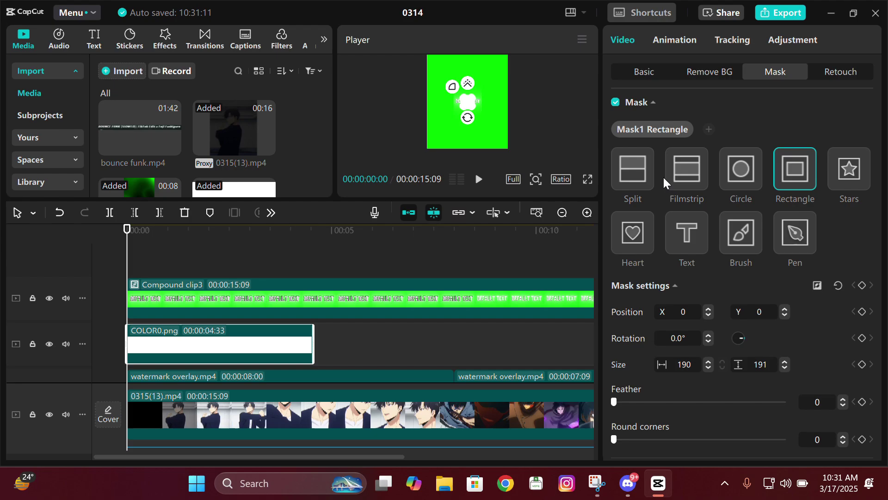
left_click_drag(519, 199, 522, 283)
left_click_drag(468, 163, 447, 126)
scroll(484, 153, "up", 3)
scroll(486, 153, "up", 1)
left_click(588, 264)
left_click(629, 437)
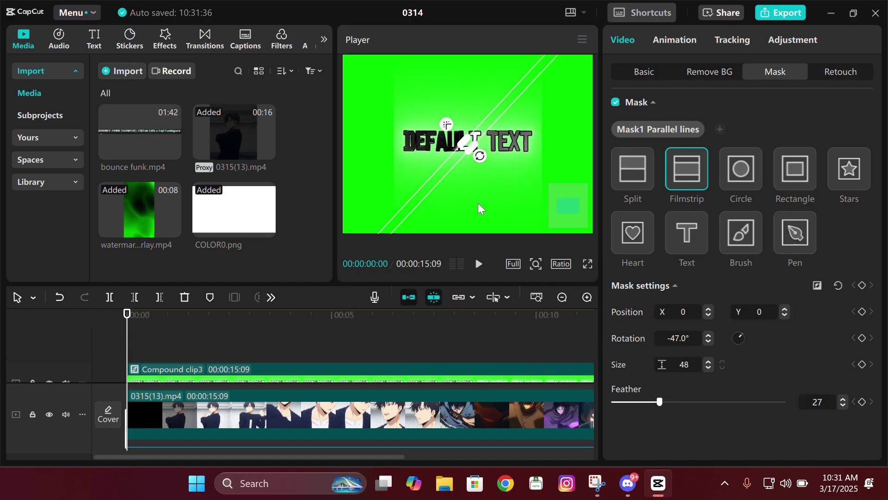
Keyframe the mask to sweep from X -240, Y 188 at the clip's start to beyond the text's lower right at its end.
left_click_drag(491, 124, 435, 93)
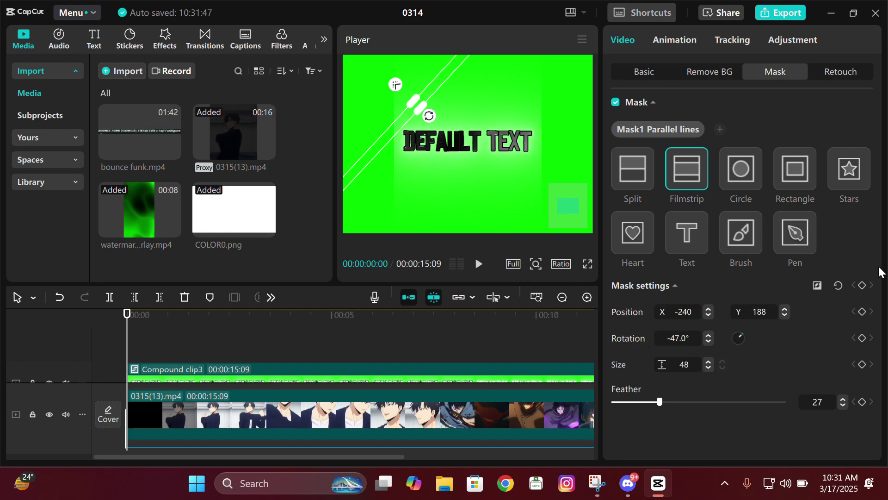
left_click(862, 285)
scroll(370, 370, "down", 1)
scroll(355, 357, "up", 1)
scroll(370, 357, "down", 4)
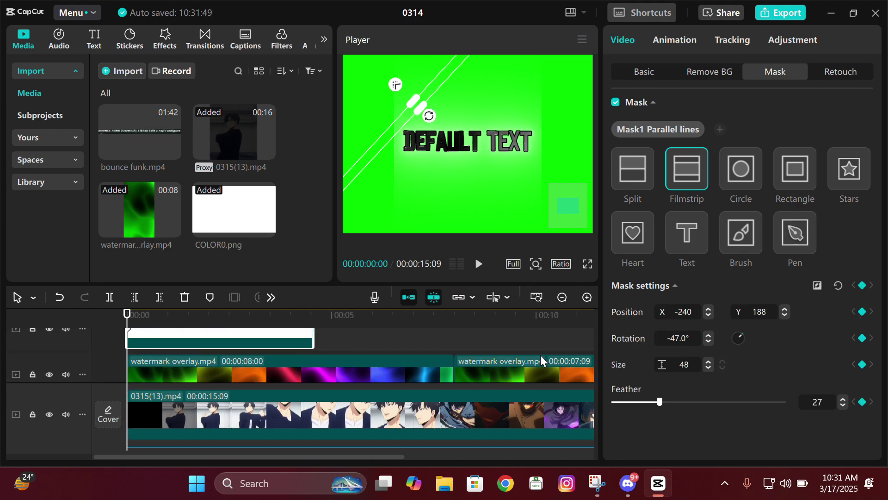
key("Down")
key("Left")
left_click_drag(439, 84, 529, 273)
key("ctrl+z")
key("ctrl+z")
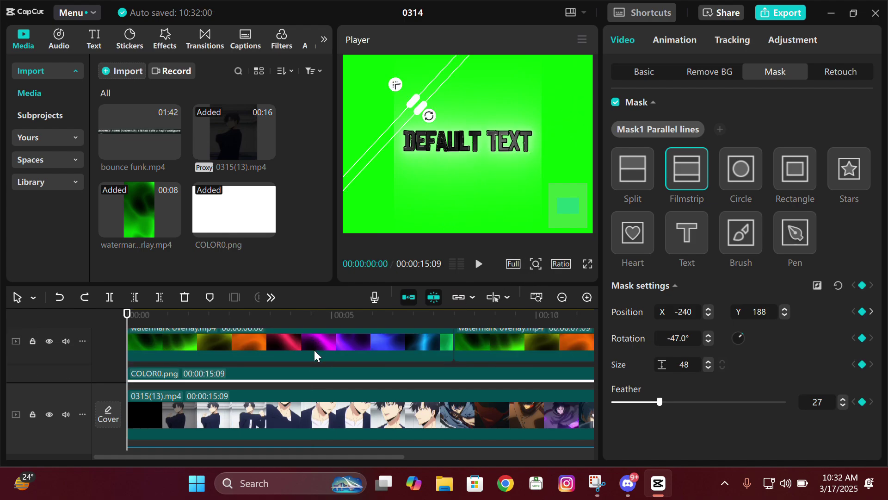
Place a copy of the masked COLOR0.png clip on its own track from 00:00:01:39 and rotate its mask to -126°.
scroll(371, 357, "down", 1)
left_click_drag(443, 283, 443, 197)
left_click_drag(588, 368, 588, 287)
left_click_drag(217, 345, 265, 342)
key("space")
key("space")
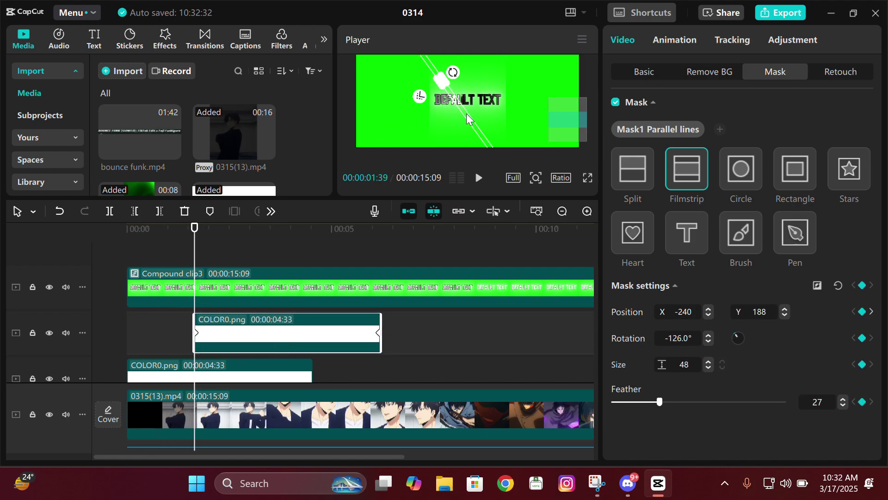
key("Down")
key("Down")
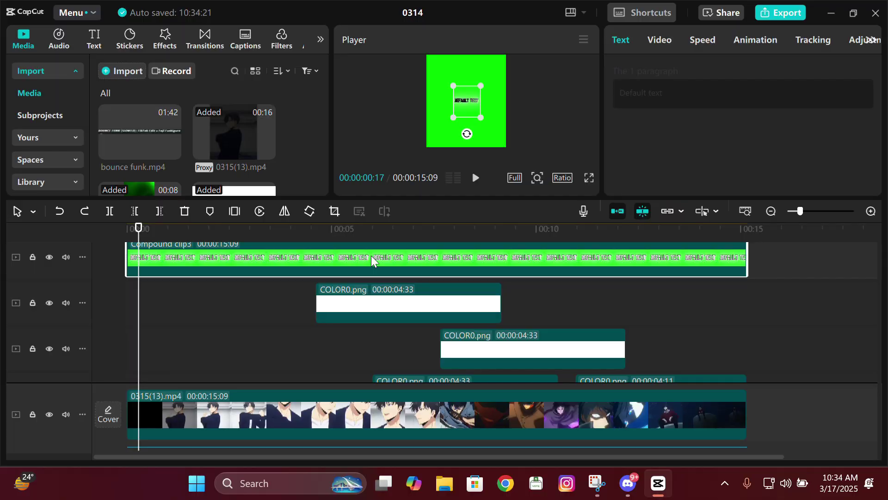
Paste a copy of the text compound clip at the start of the timeline and delete the green background inside it.
key("Home")
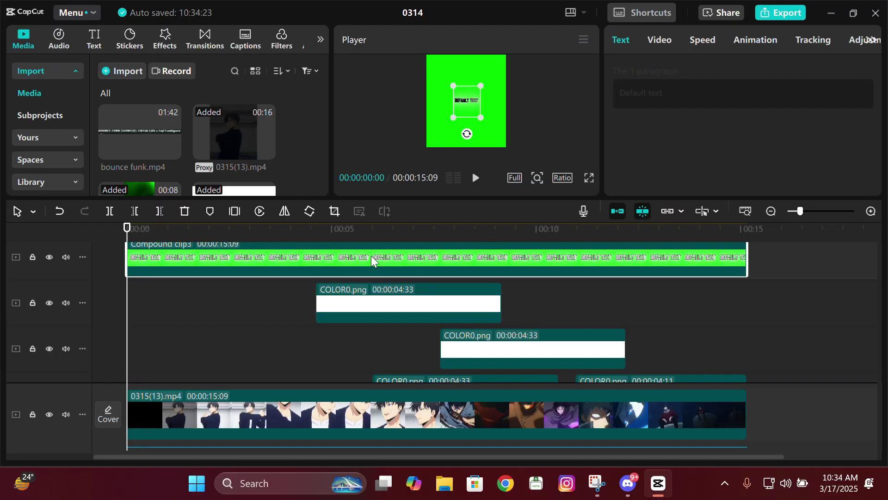
key("ctrl+v")
double_click(372, 271)
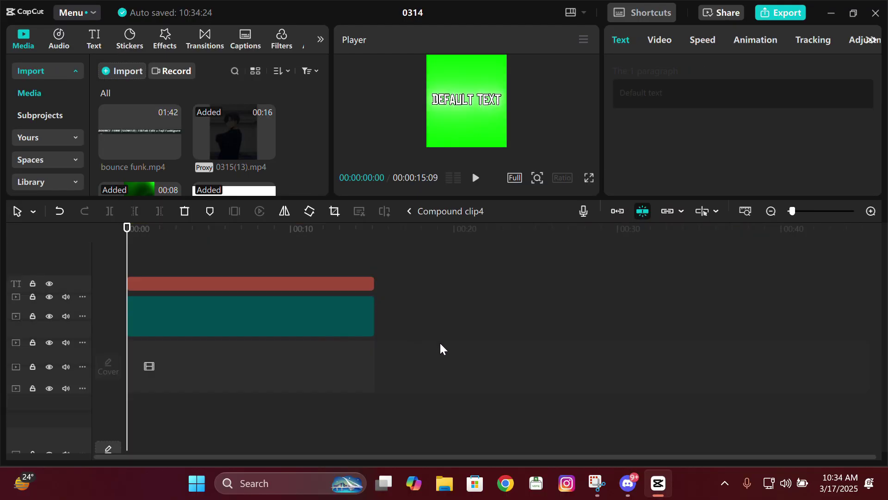
left_click(254, 311)
key("Delete")
Turn off the glow of the Default text inside the copied compound clip and return to the main timeline.
left_click(252, 309)
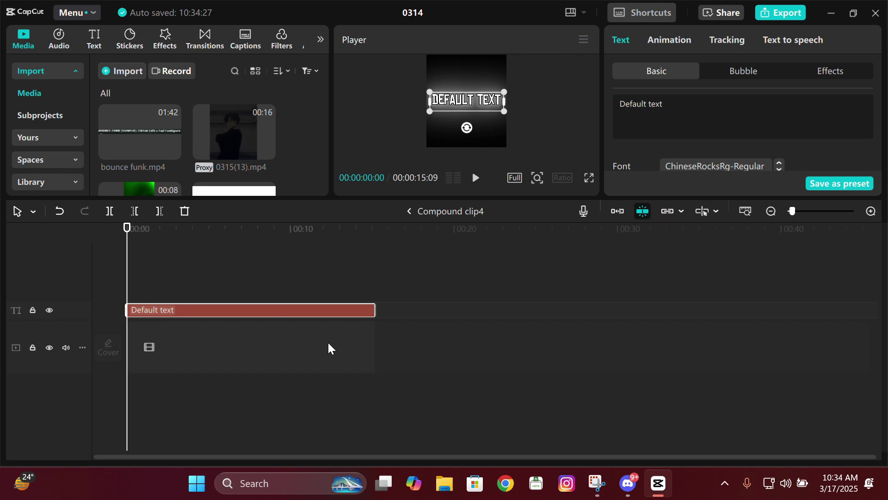
left_click_drag(880, 98, 886, 148)
left_click(617, 141)
left_click(409, 211)
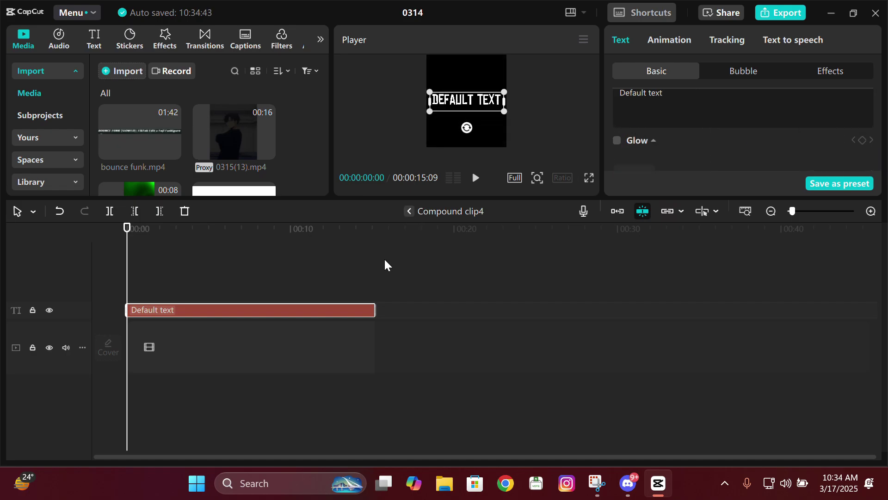
Move the copied text compound clip directly above the anime video and combine all clips above it into one compound clip.
left_click_drag(482, 258, 339, 356)
left_click_drag(876, 386, 876, 371)
left_click_drag(851, 329, 251, 242)
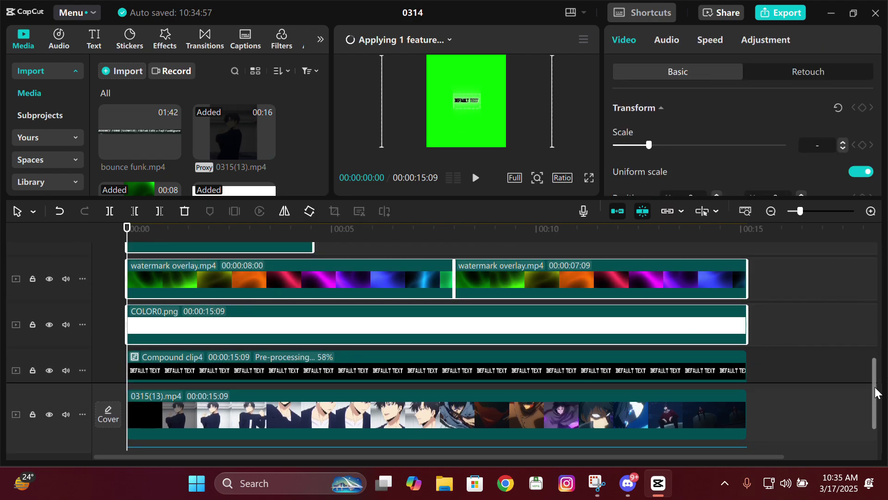
left_click_drag(876, 392, 876, 319)
left_click_drag(813, 358, 324, 194)
key("alt+g")
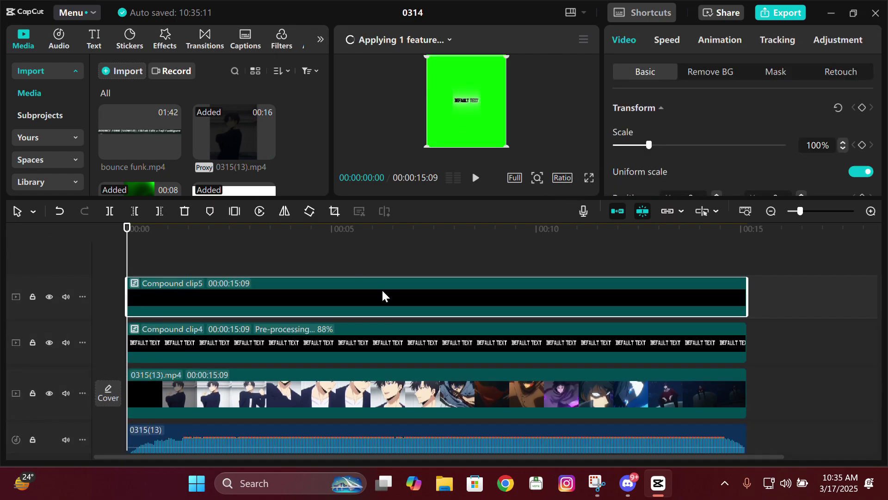
Pre-process the combined compound clip and remove its green background with Chroma key, adjusting the key intensity.
right_click(382, 296)
left_click(453, 254)
left_click(710, 72)
left_click(617, 140)
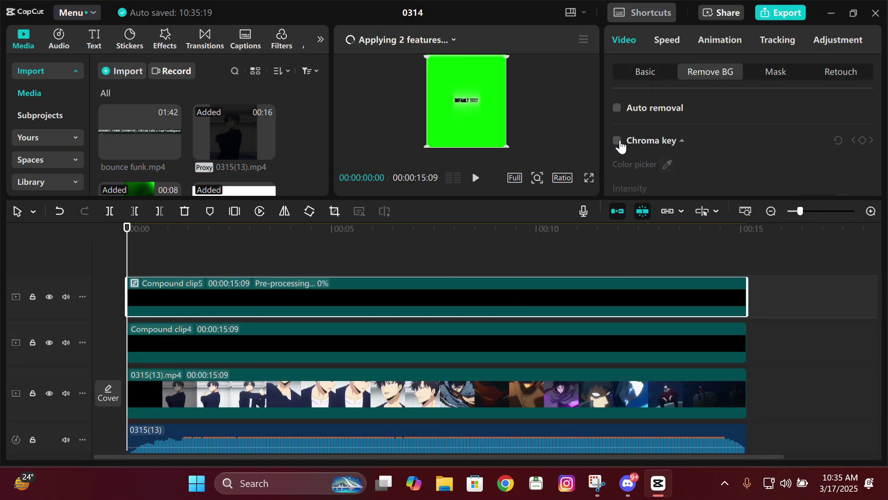
left_click(667, 164)
left_click(468, 120)
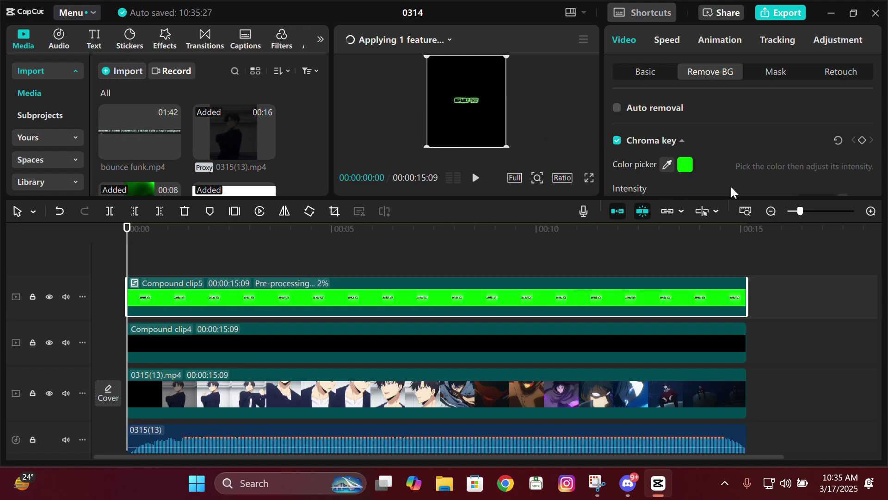
left_click_drag(489, 198, 490, 291)
left_click(740, 202)
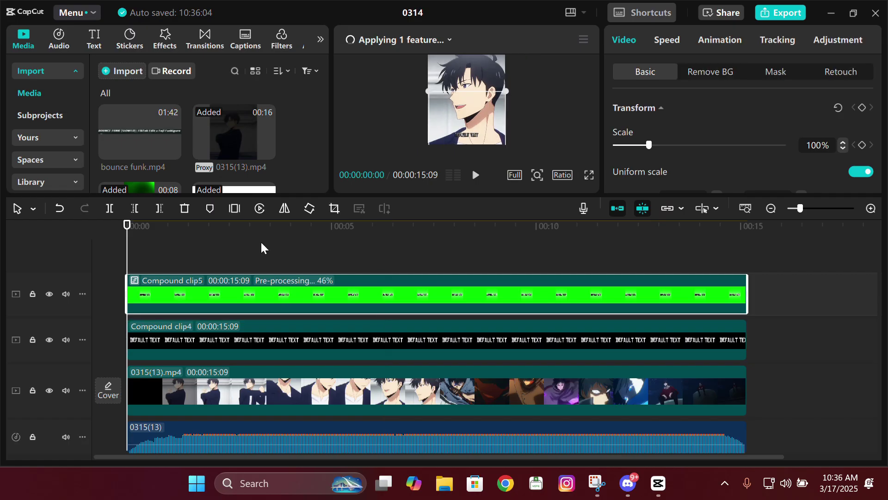
Apply the favorite Glow 2 video effect to the keyed compound clip.
left_click(165, 39)
left_click(76, 93)
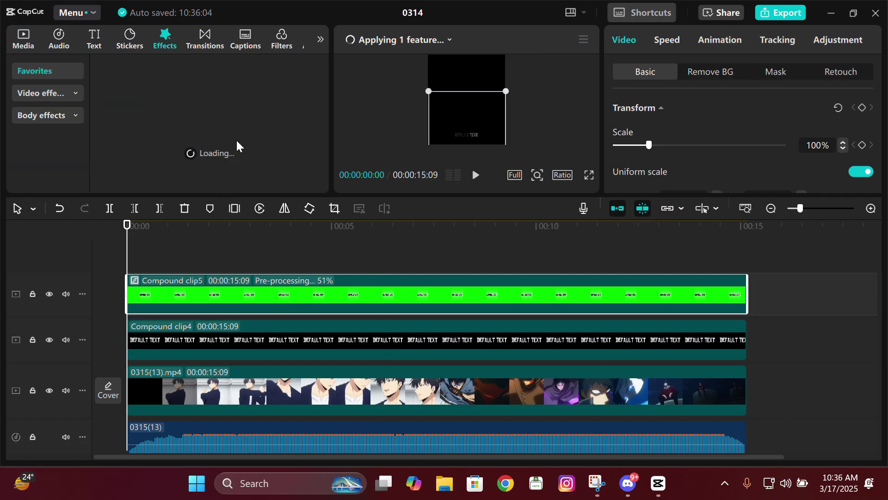
left_click_drag(322, 88, 324, 101)
left_click_drag(128, 127, 379, 291)
left_click(392, 231)
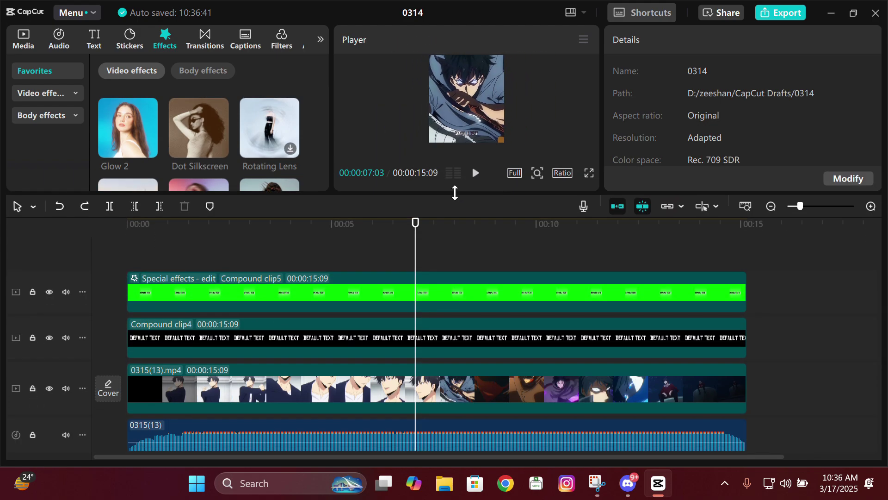
Try tinting the keyed compound clip's text magenta with the green color curve.
left_click(463, 292)
left_click(837, 42)
left_click(775, 72)
left_click_drag(877, 95, 880, 114)
left_click_drag(704, 115, 718, 114)
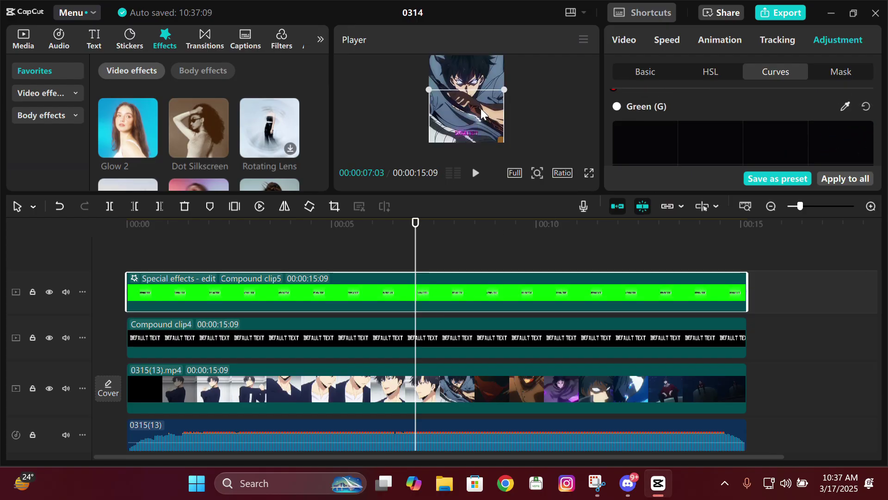
scroll(481, 108, "up", 3)
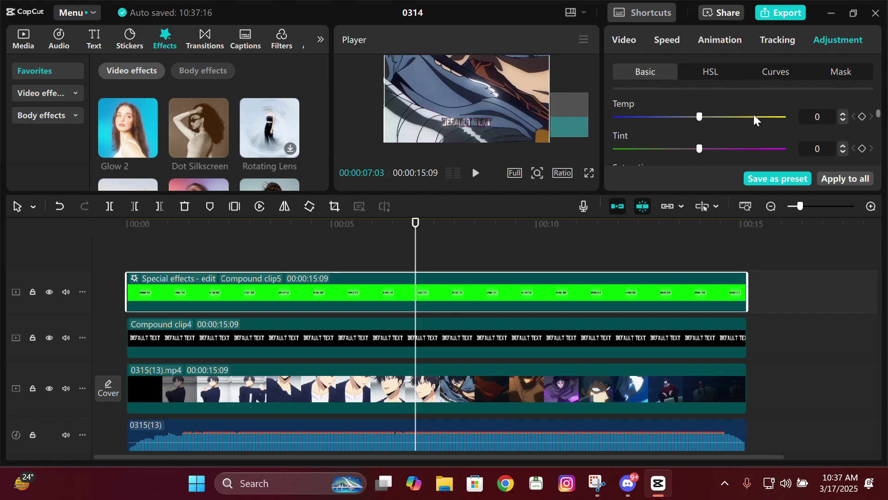